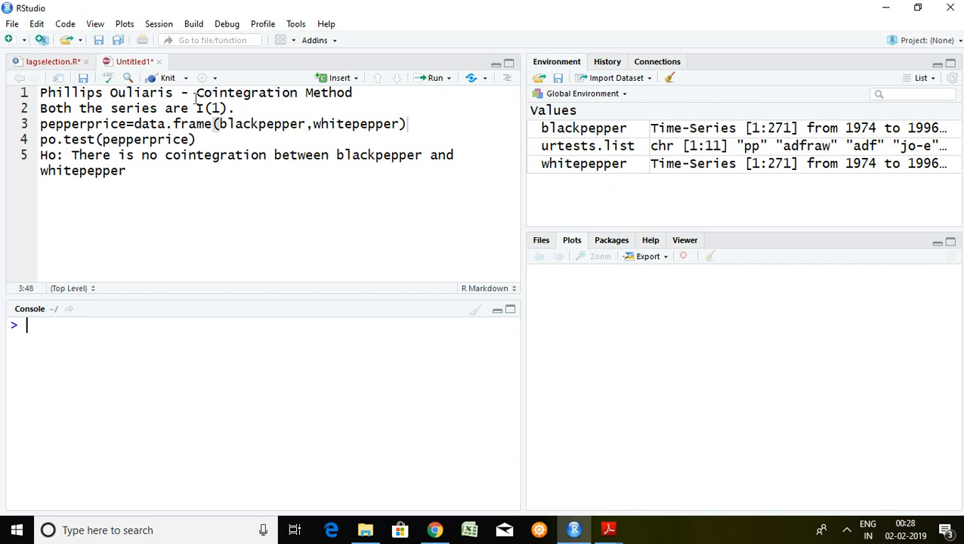
# - Highlight the method name and the note that both pepper series are I(1) in the notes
pyautogui.moveTo(176, 93); pyautogui.dragTo(43, 89)
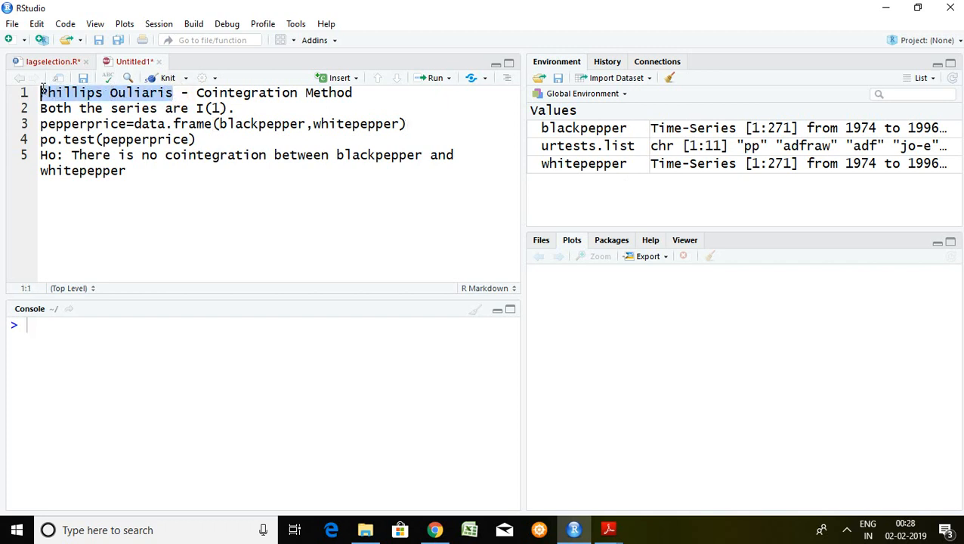
pyautogui.click(256, 257)
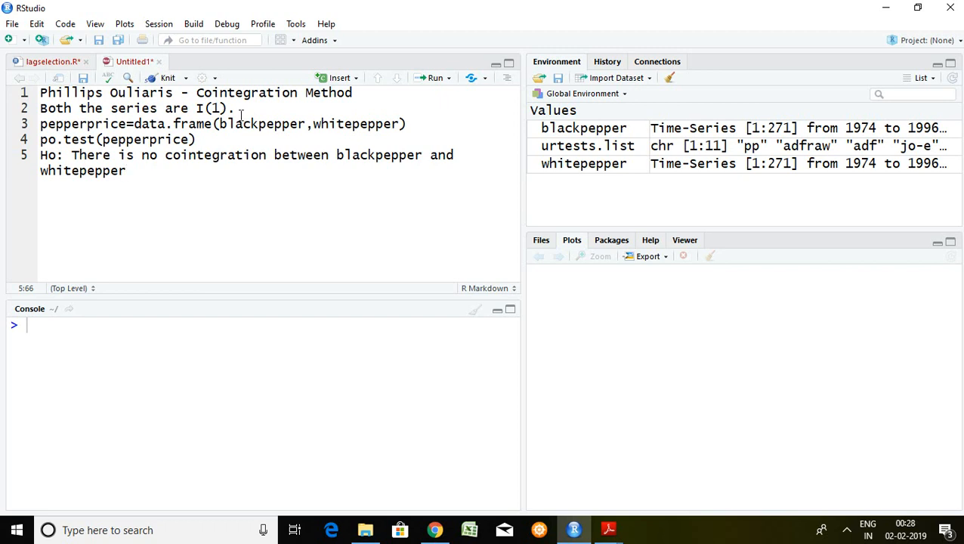
pyautogui.moveTo(234, 108); pyautogui.dragTo(40, 109)
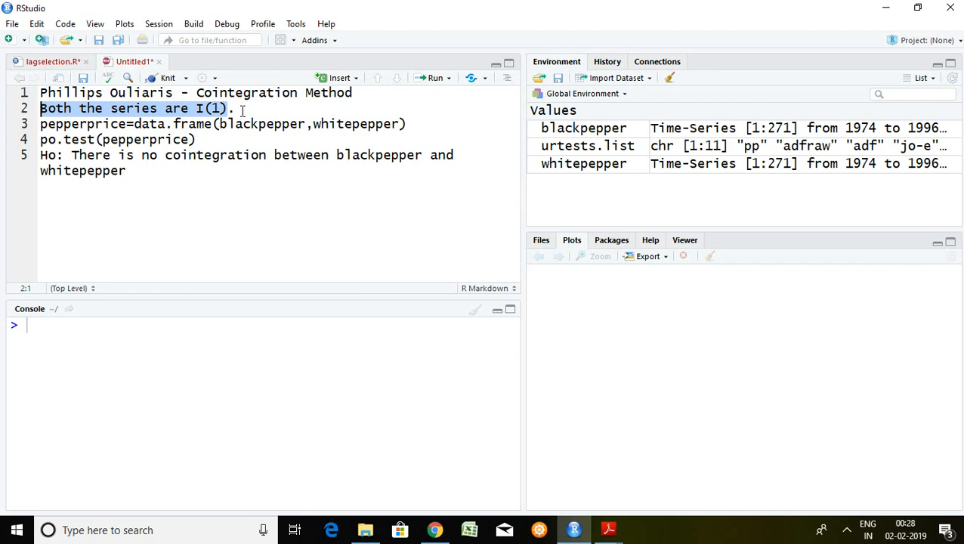
pyautogui.click(47, 333)
pyautogui.click(249, 110)
pyautogui.click(35, 328)
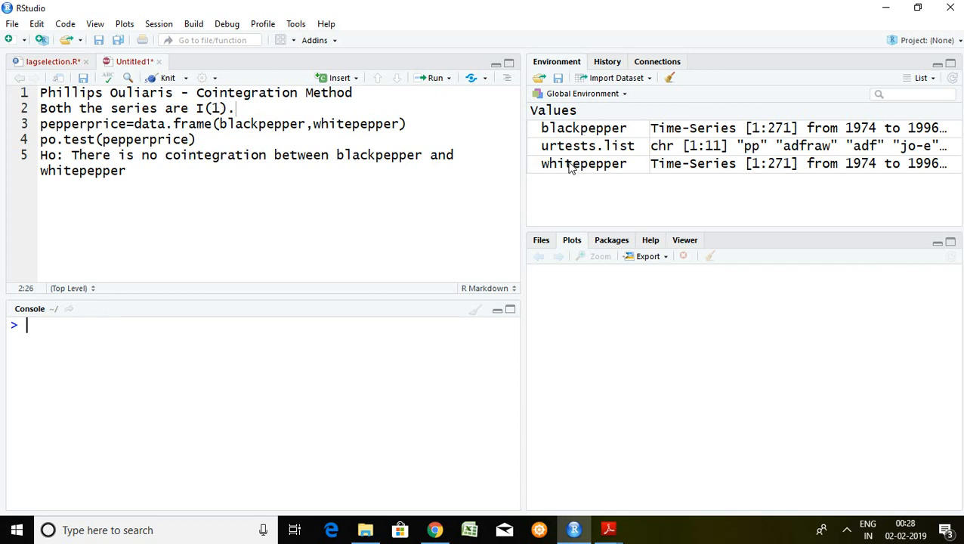
# - Run x=data.frame(blackpepper,whitepepper) in the console, autocompleting both series names
pyautogui.click(44, 323)
pyautogui.write('x=')
pyautogui.write('data')
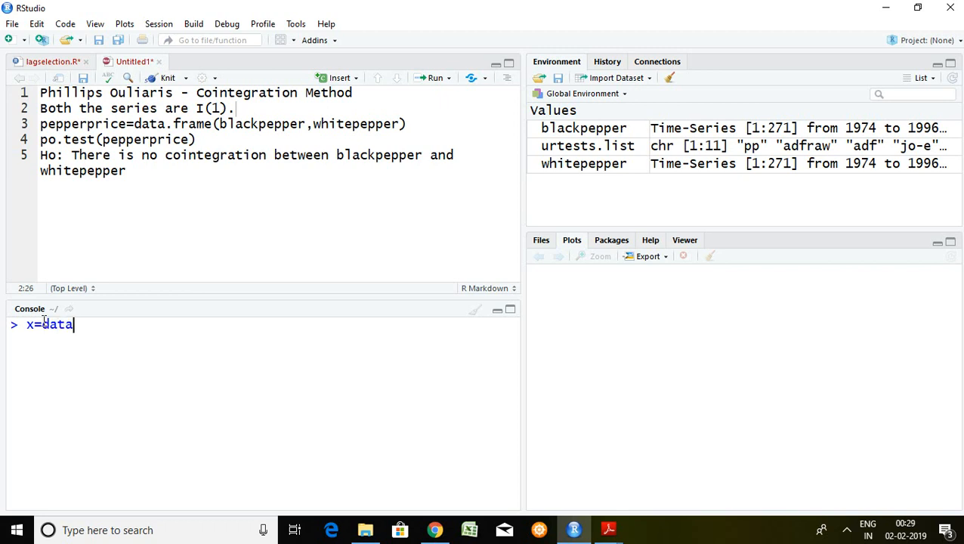
pyautogui.write('.frame(')
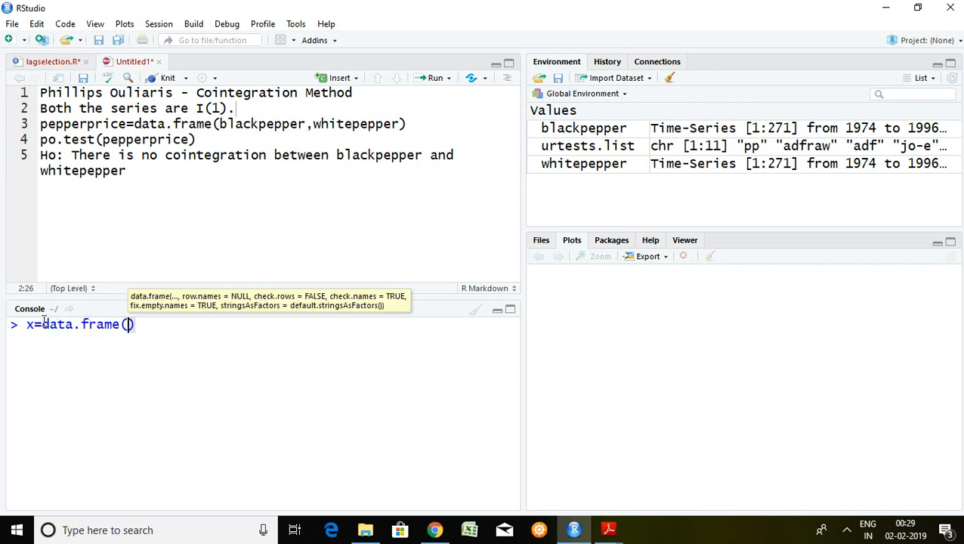
pyautogui.write('blackpe')
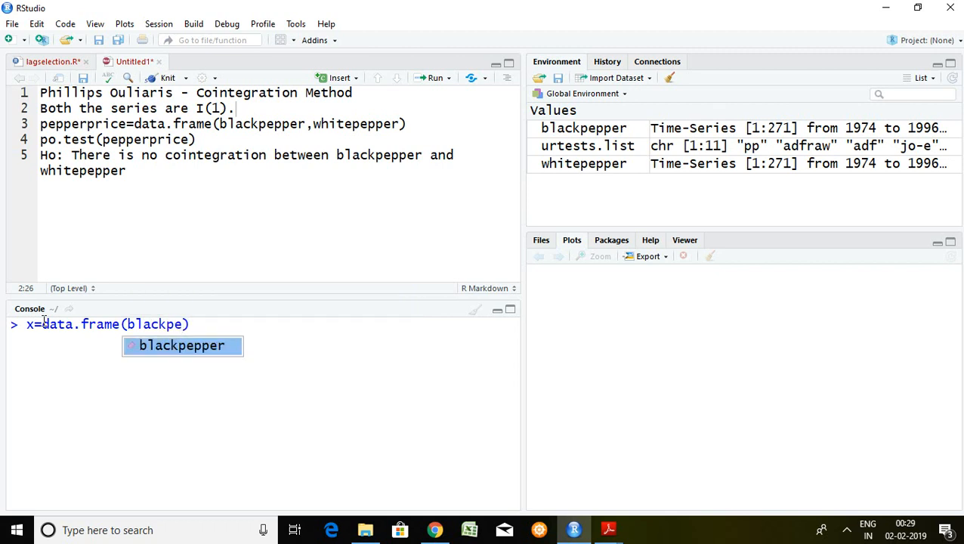
pyautogui.press('Tab')
pyautogui.write(',wh')
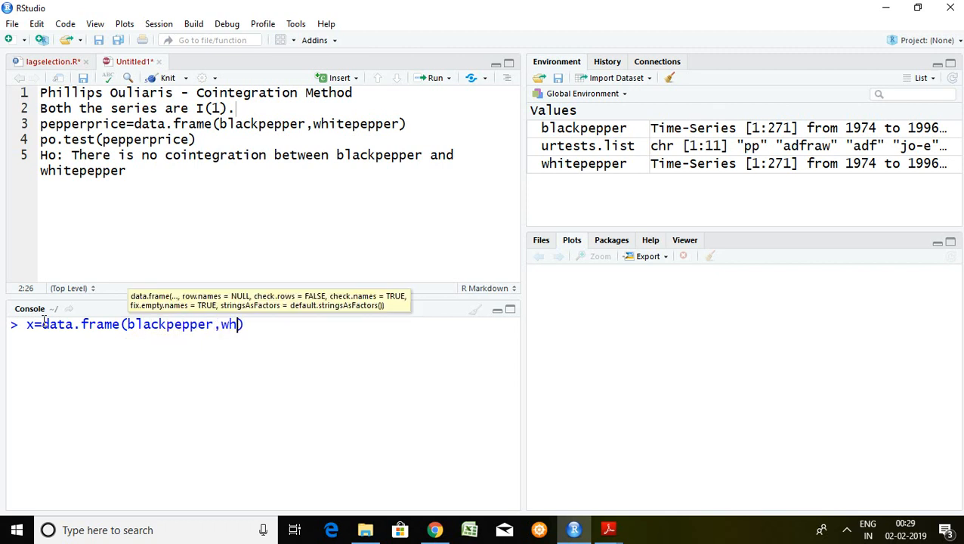
pyautogui.write('ite')
pyautogui.press('Down')
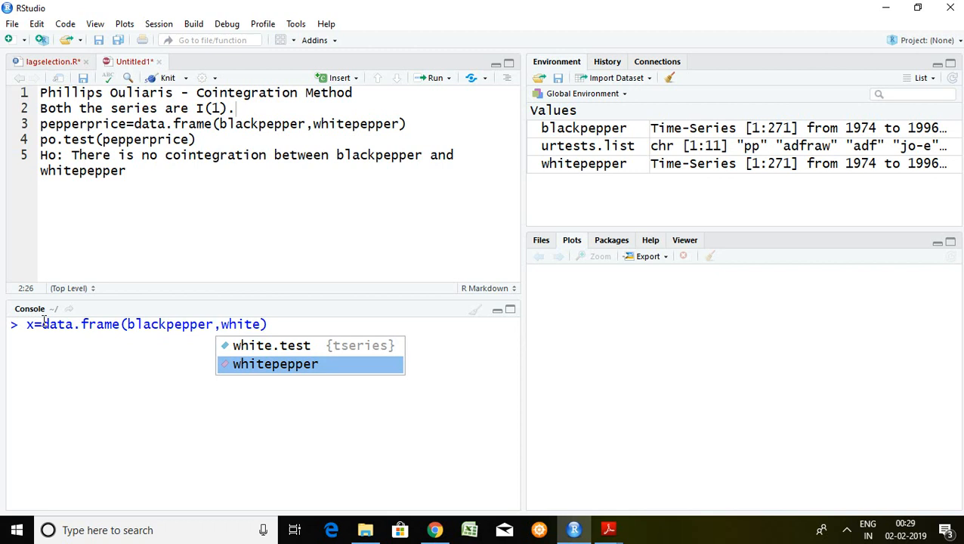
pyautogui.press('Tab')
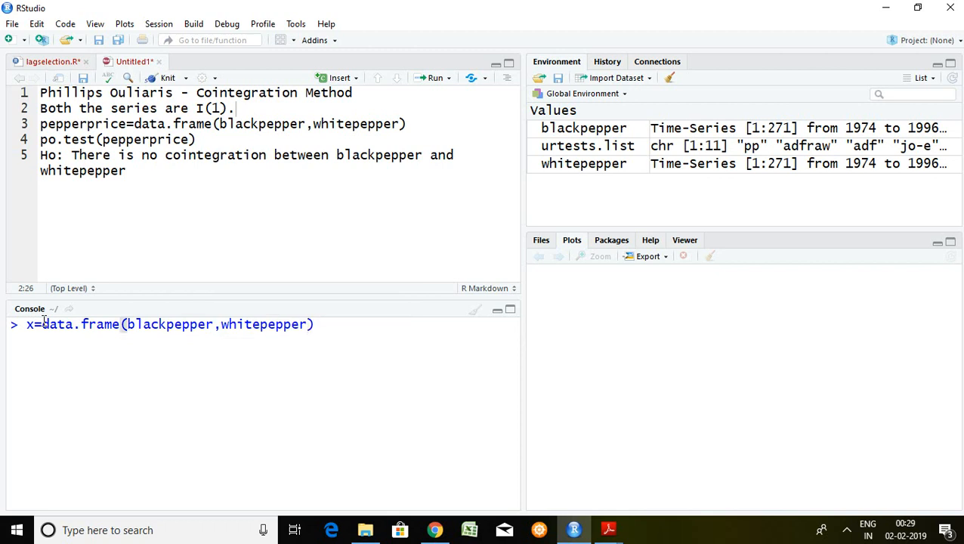
pyautogui.press('Return')
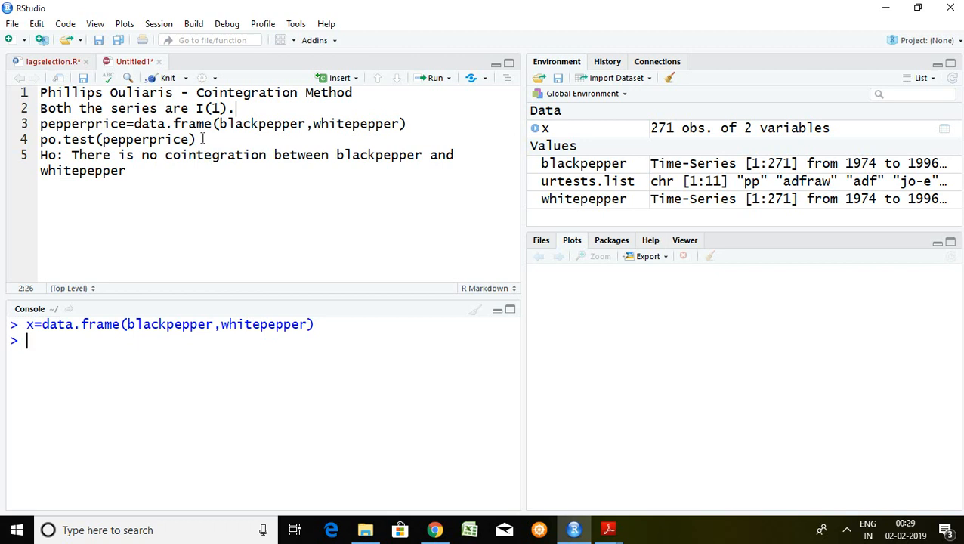
pyautogui.moveTo(202, 139); pyautogui.dragTo(37, 139)
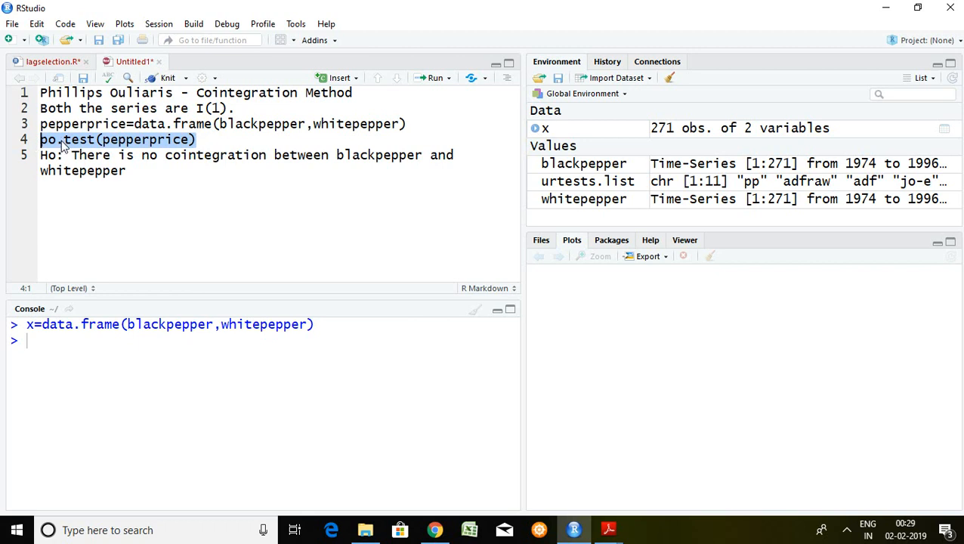
# - Run po.test(x) in the console, printing the Phillips-Ouliaris result with p-value 0.01
pyautogui.click(36, 344)
pyautogui.write('po.tes')
pyautogui.press('Tab')
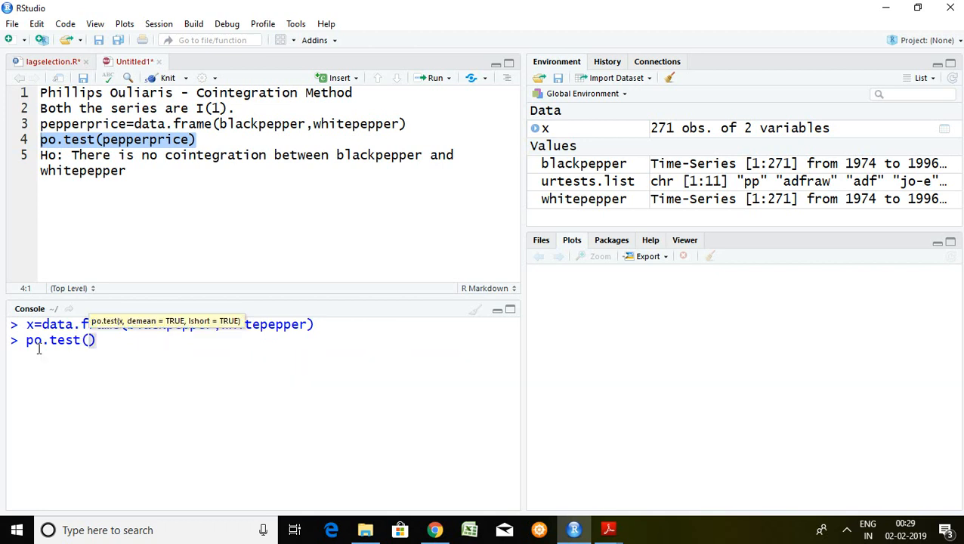
pyautogui.write('x')
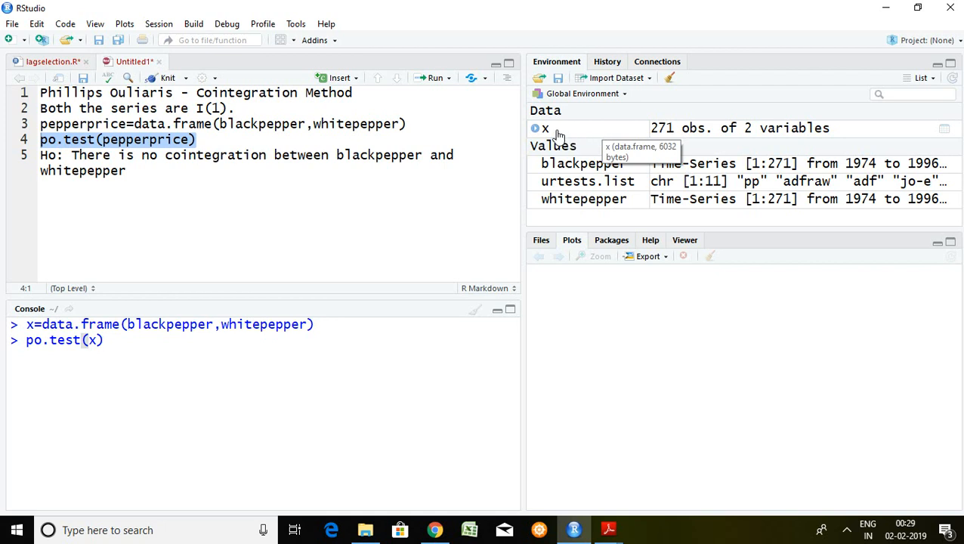
pyautogui.click(109, 344)
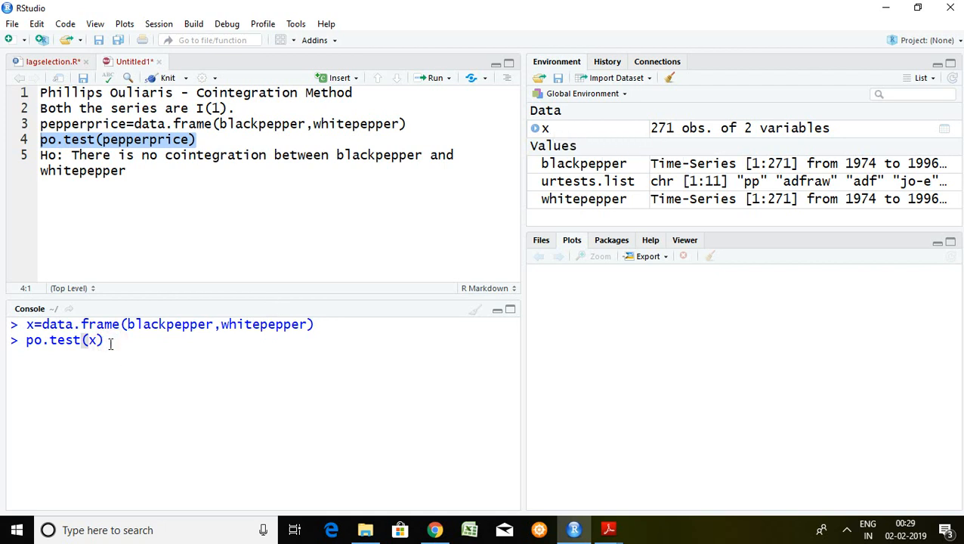
pyautogui.press('Return')
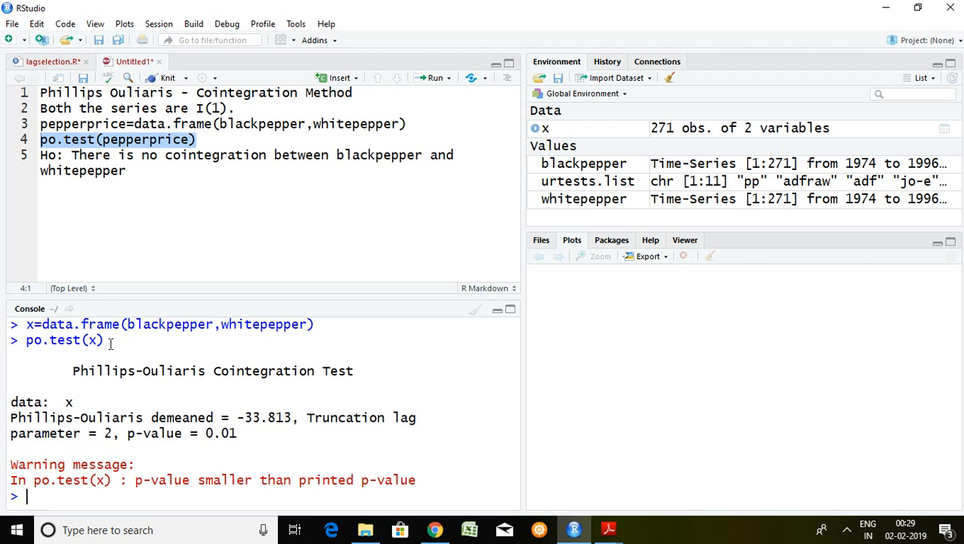
pyautogui.click(71, 369)
pyautogui.moveTo(71, 369); pyautogui.dragTo(345, 387)
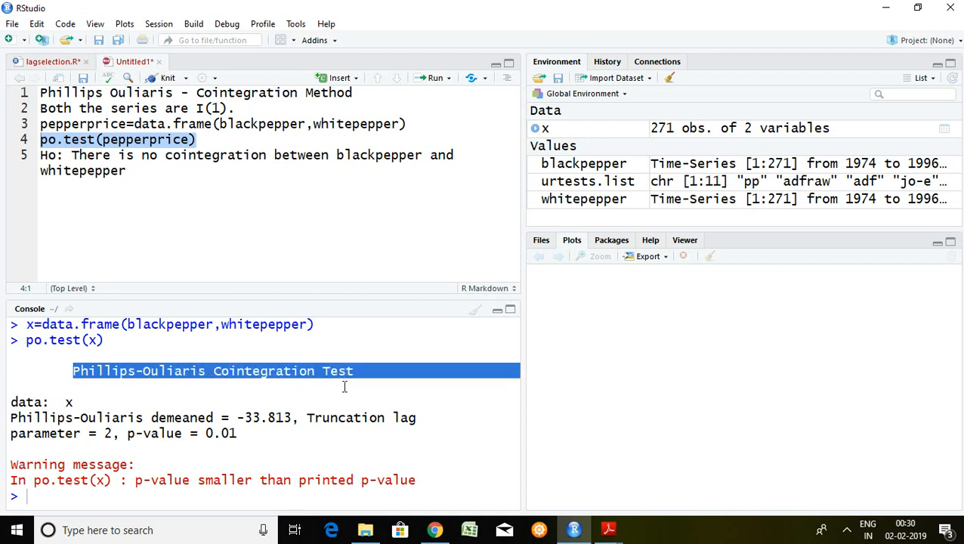
pyautogui.click(295, 208)
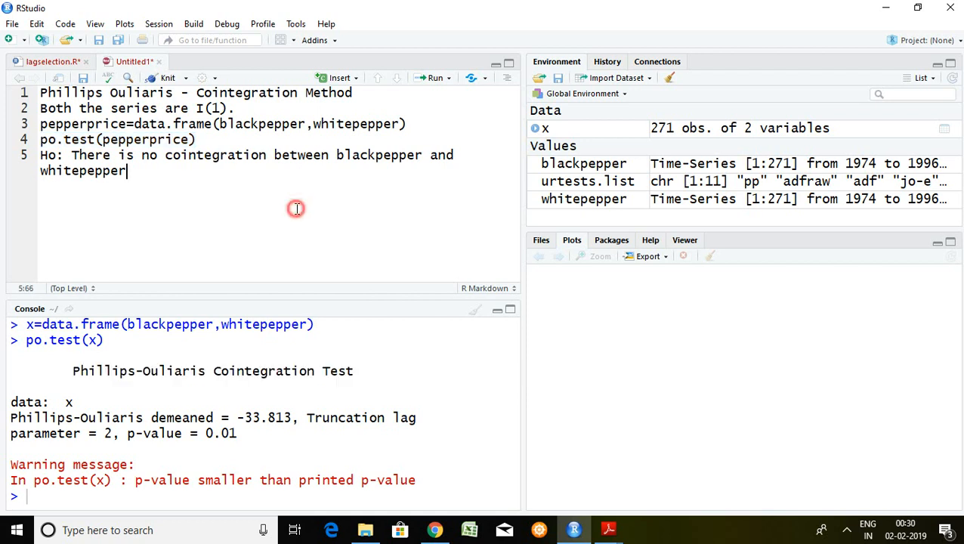
pyautogui.moveTo(40, 155); pyautogui.dragTo(138, 168)
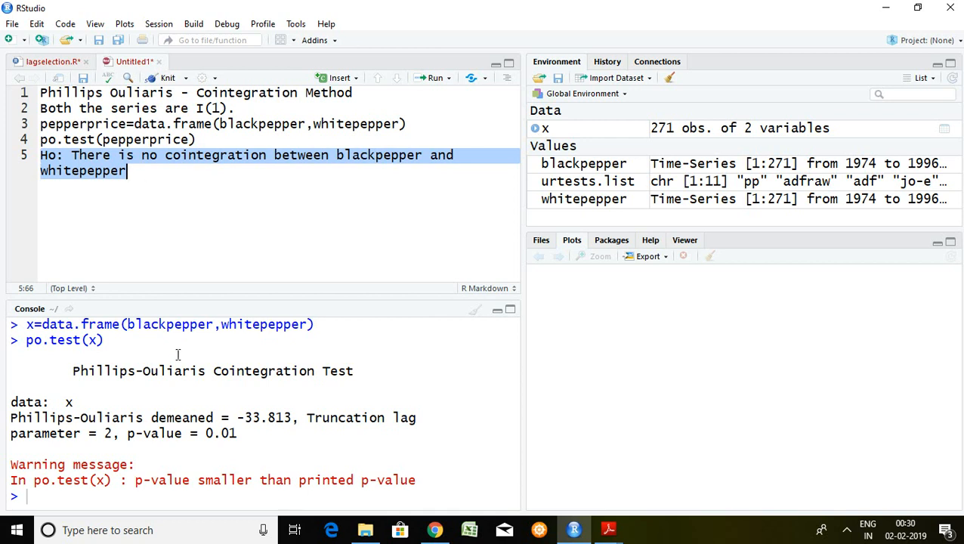
pyautogui.moveTo(126, 437); pyautogui.dragTo(219, 439)
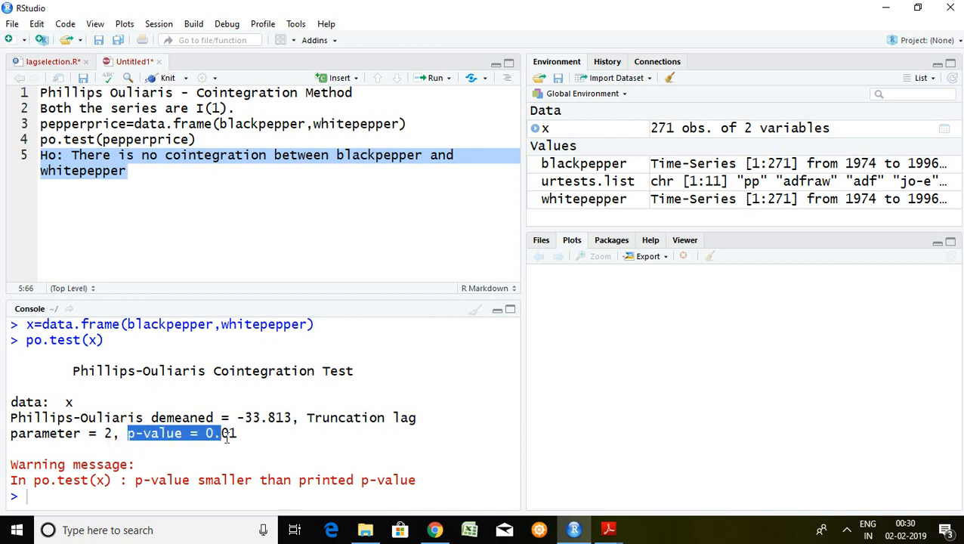
pyautogui.moveTo(219, 438); pyautogui.dragTo(243, 438)
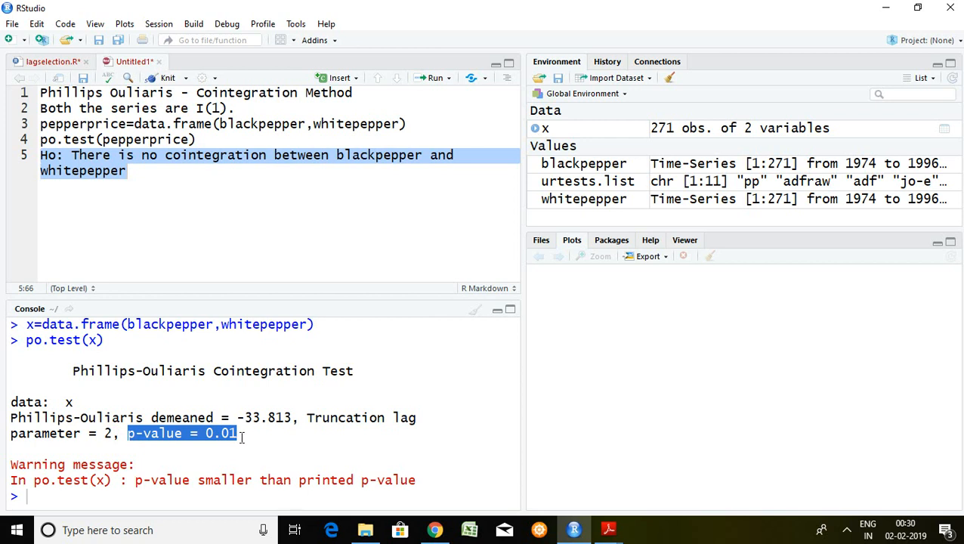